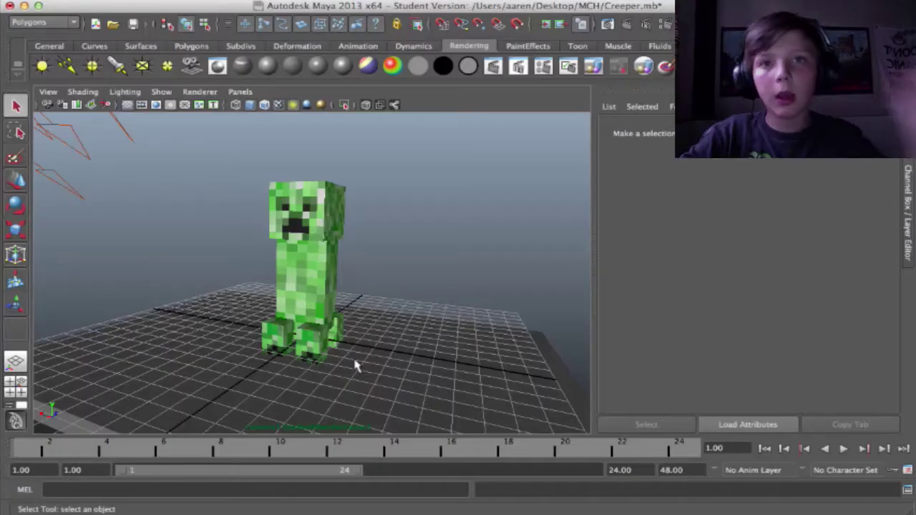
Step: Orbit around the textured creeper to a more frontal view, inspecting it from several sides
{"action": "left_click_drag", "start_coordinate": [324, 347], "coordinate": [251, 347]}
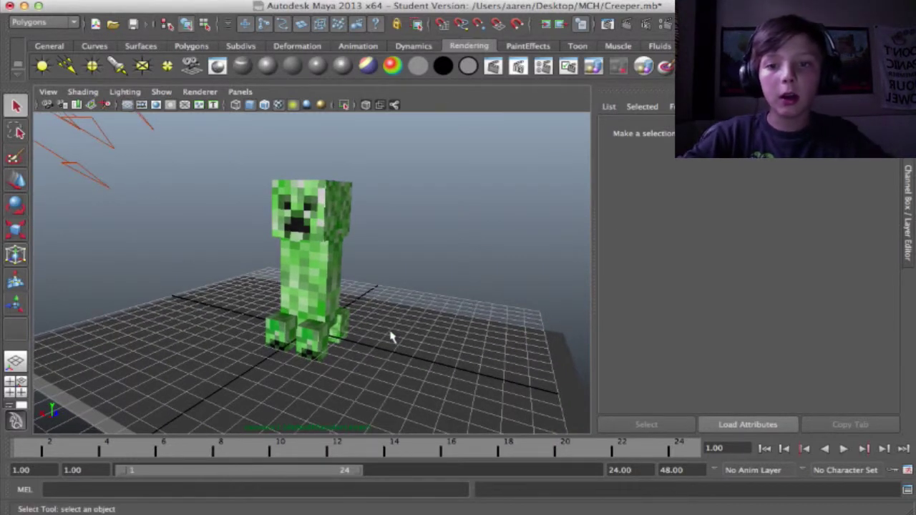
{"action": "left_click_drag", "start_coordinate": [391, 337], "coordinate": [392, 341]}
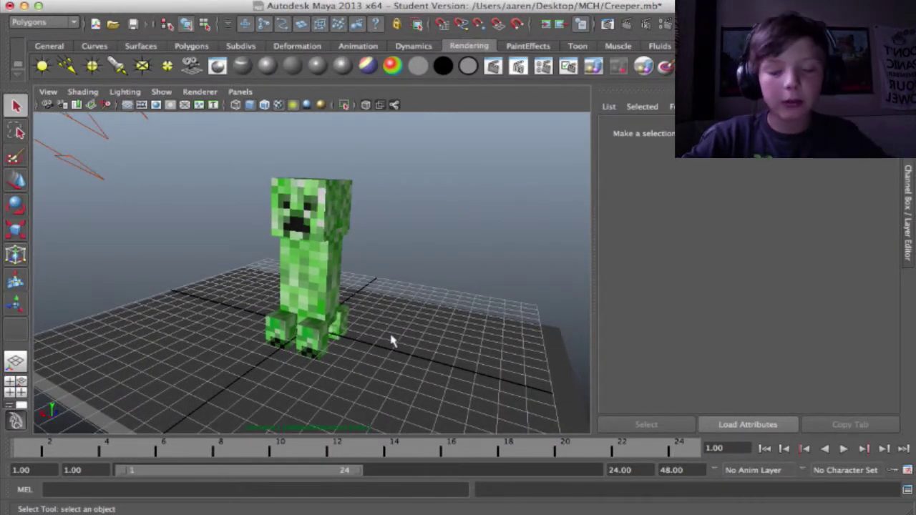
{"action": "left_click_drag", "start_coordinate": [351, 338], "coordinate": [334, 328]}
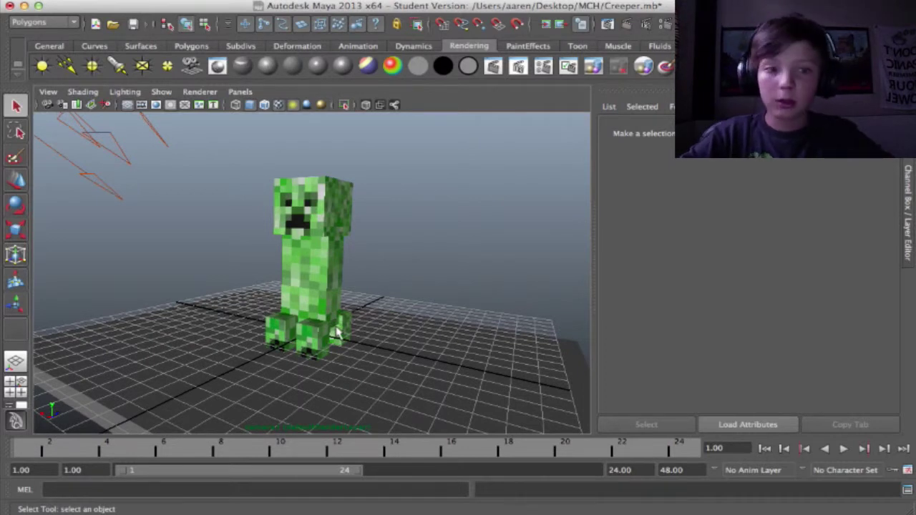
{"action": "mouse_move", "coordinate": [336, 333]}
{"action": "left_mouse_down"}
{"action": "mouse_move", "coordinate": [332, 346]}
{"action": "mouse_move", "coordinate": [345, 349]}
{"action": "left_mouse_up"}
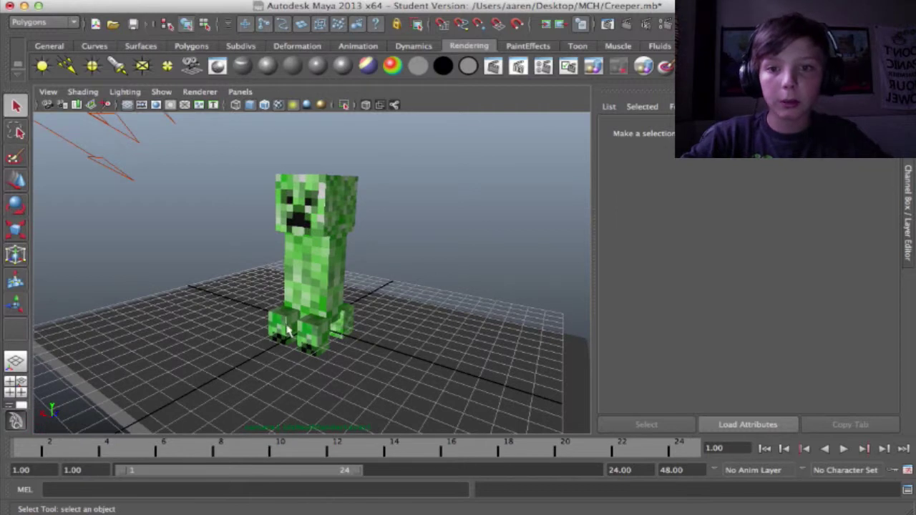
{"action": "left_click_drag", "start_coordinate": [287, 331], "coordinate": [290, 265]}
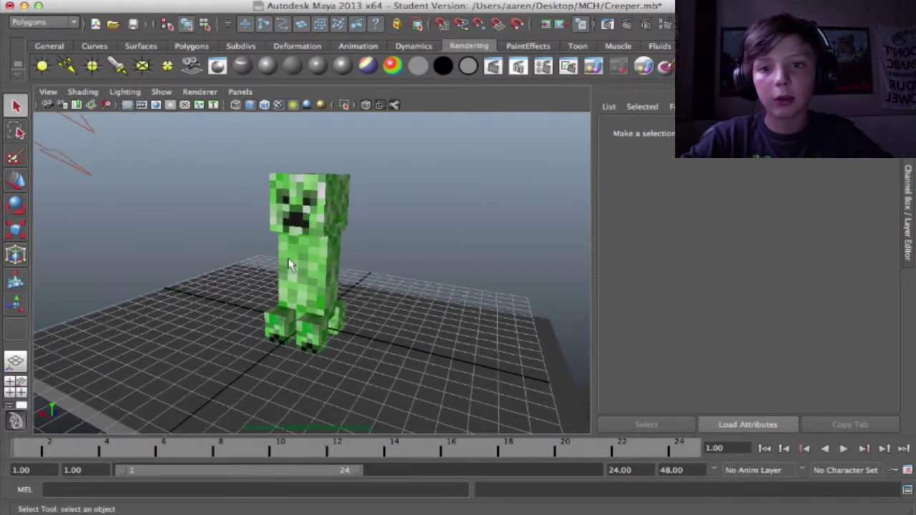
{"action": "scroll", "coordinate": [290, 265], "scroll_direction": "up", "scroll_amount": 5}
{"action": "scroll", "coordinate": [307, 237], "scroll_direction": "down", "scroll_amount": 2}
Step: Select the creeper mesh polySurface16, orbit around it, then select directionalLight1
{"action": "left_click", "coordinate": [351, 326]}
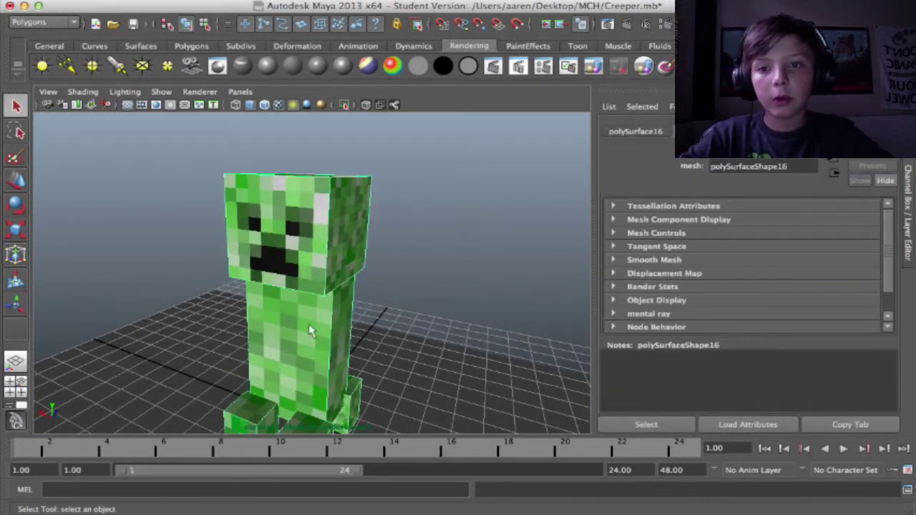
{"action": "left_click_drag", "start_coordinate": [417, 356], "coordinate": [342, 290]}
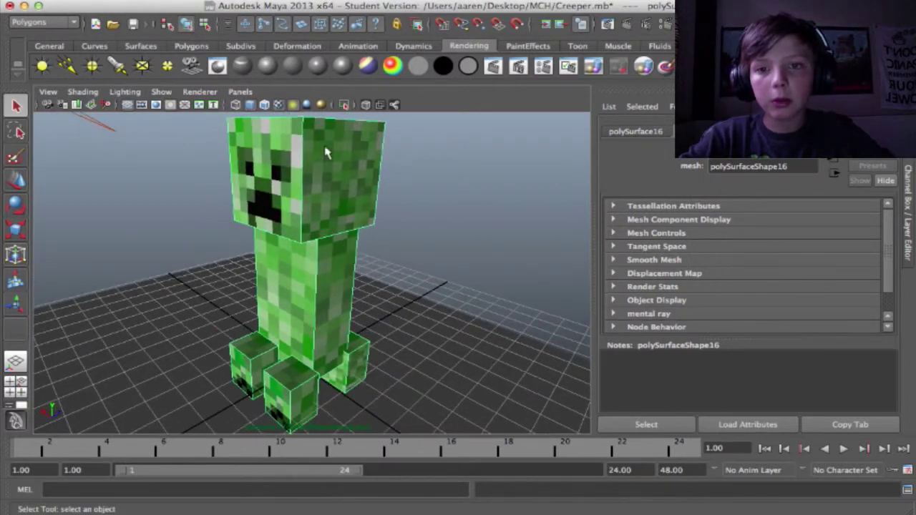
{"action": "left_click_drag", "start_coordinate": [261, 290], "coordinate": [294, 296]}
{"action": "scroll", "coordinate": [383, 279], "scroll_direction": "down", "scroll_amount": 5}
{"action": "scroll", "coordinate": [378, 262], "scroll_direction": "up", "scroll_amount": 3}
{"action": "scroll", "coordinate": [379, 262], "scroll_direction": "down", "scroll_amount": 4}
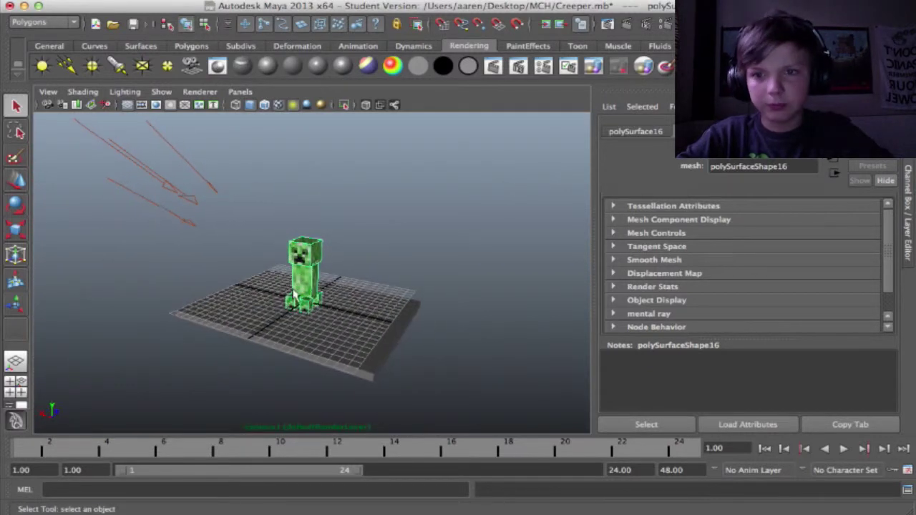
{"action": "left_click", "coordinate": [160, 179]}
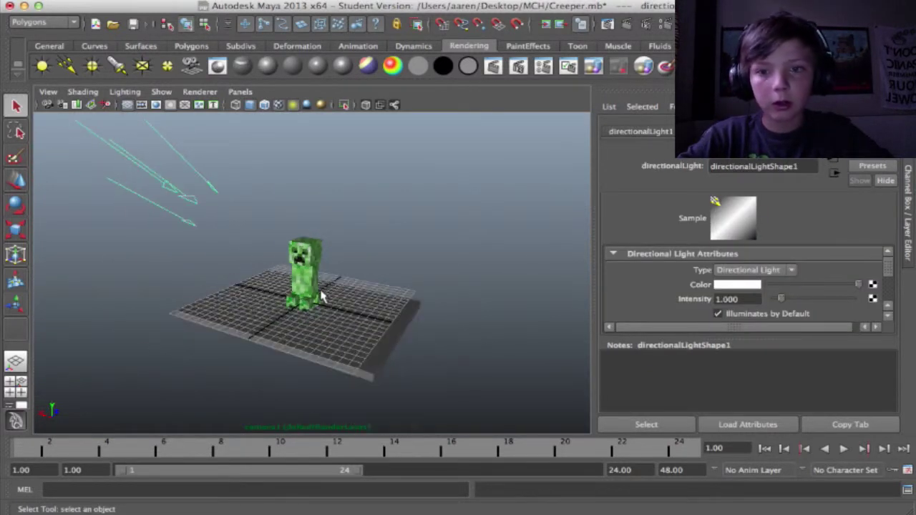
Step: Tumble around the creeper and the directional light, viewing the grid from above, then show the Channel Box/Layer Editor
{"action": "left_click_drag", "start_coordinate": [309, 281], "coordinate": [325, 298]}
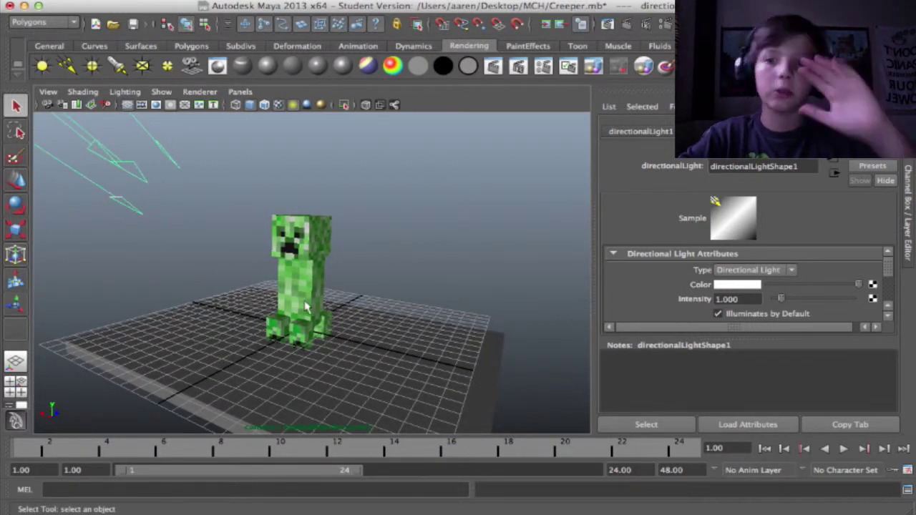
{"action": "left_click_drag", "start_coordinate": [297, 328], "coordinate": [333, 332]}
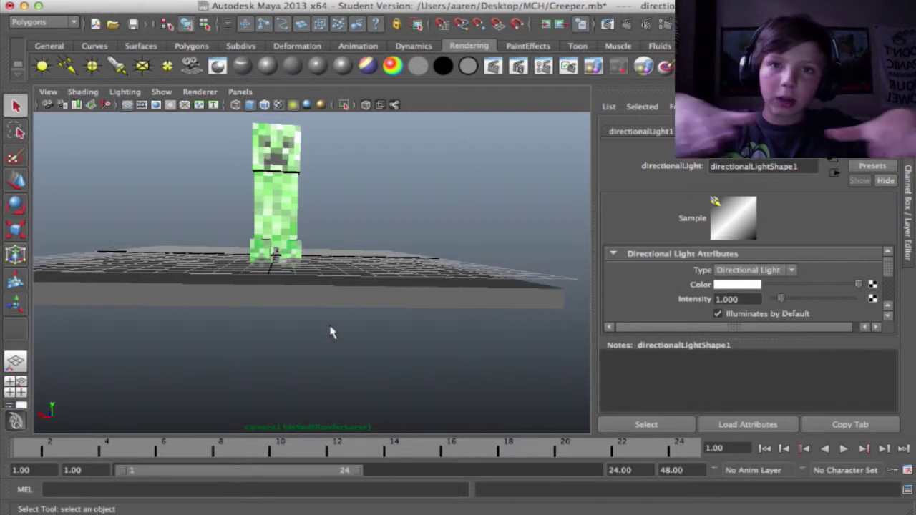
{"action": "left_click_drag", "start_coordinate": [303, 282], "coordinate": [291, 334]}
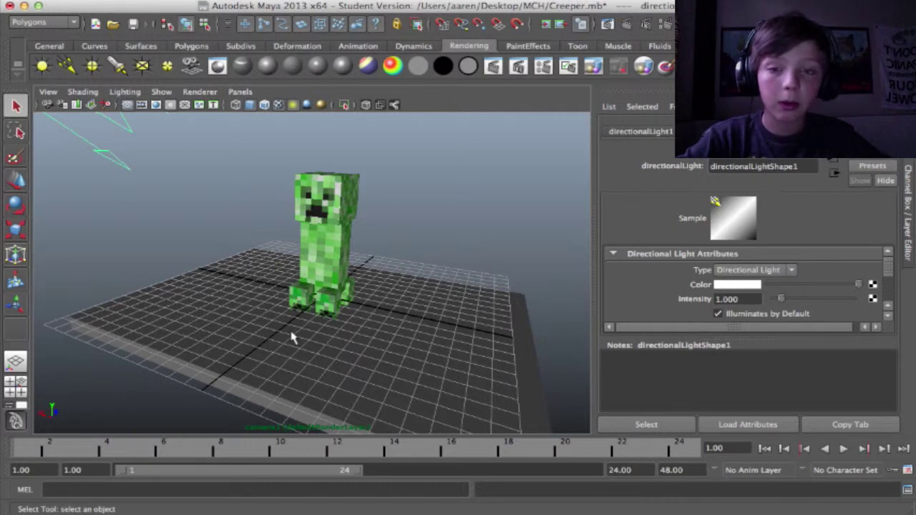
{"action": "left_click_drag", "start_coordinate": [356, 396], "coordinate": [352, 375]}
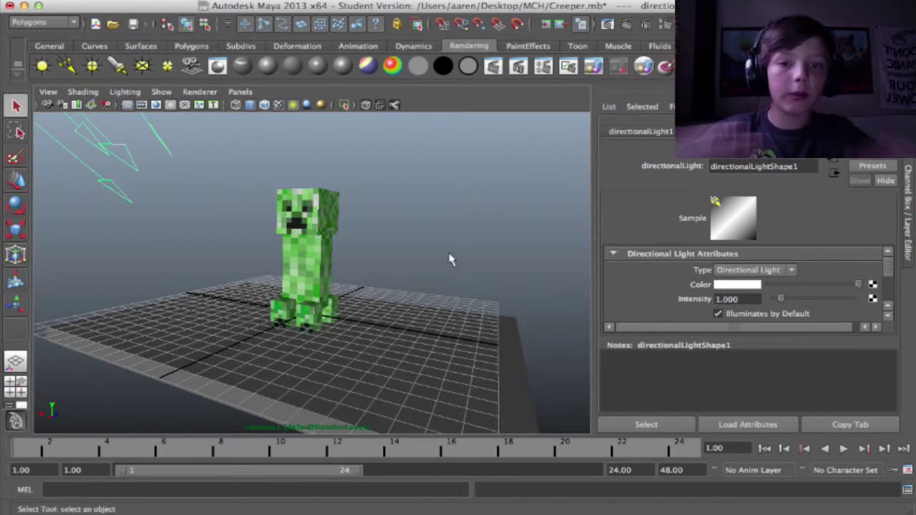
{"action": "key", "text": "ctrl+a"}
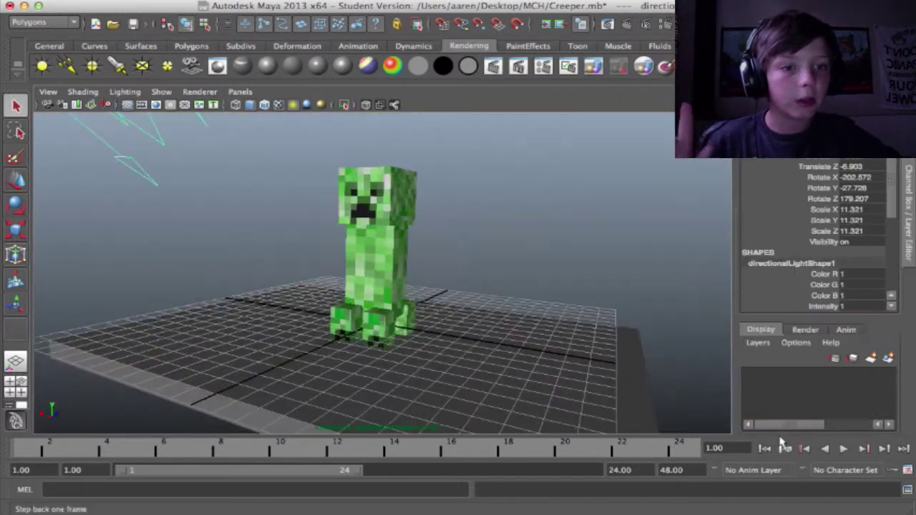
Step: List the render layers and look through Spec, then AO, before bringing up Finder
{"action": "left_click", "coordinate": [806, 330]}
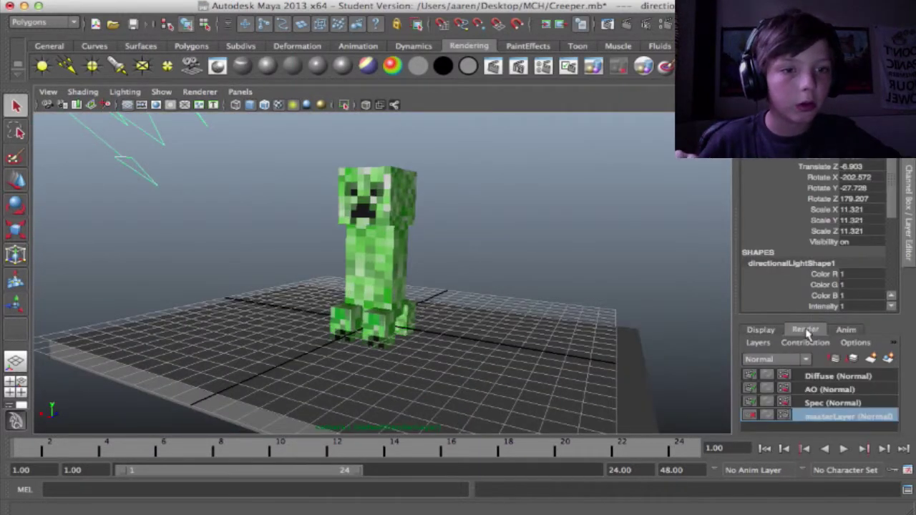
{"action": "left_click", "coordinate": [850, 405]}
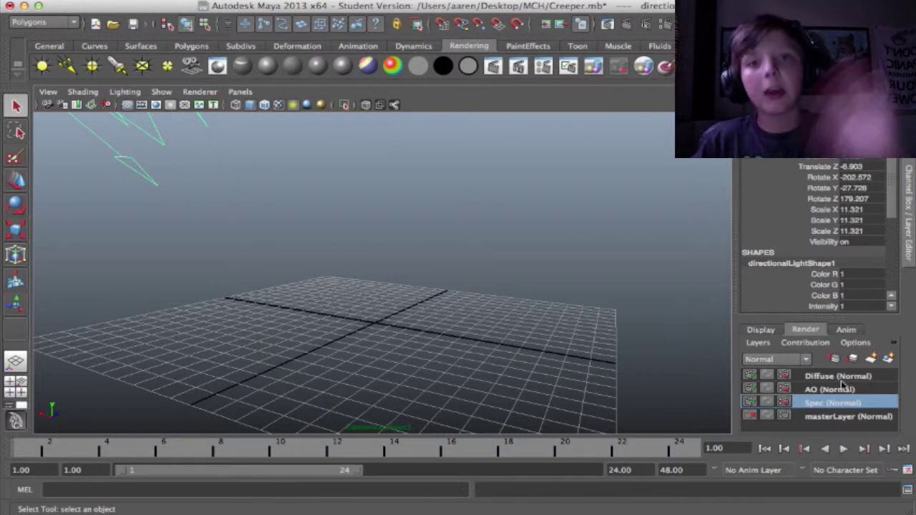
{"action": "left_click", "coordinate": [843, 391]}
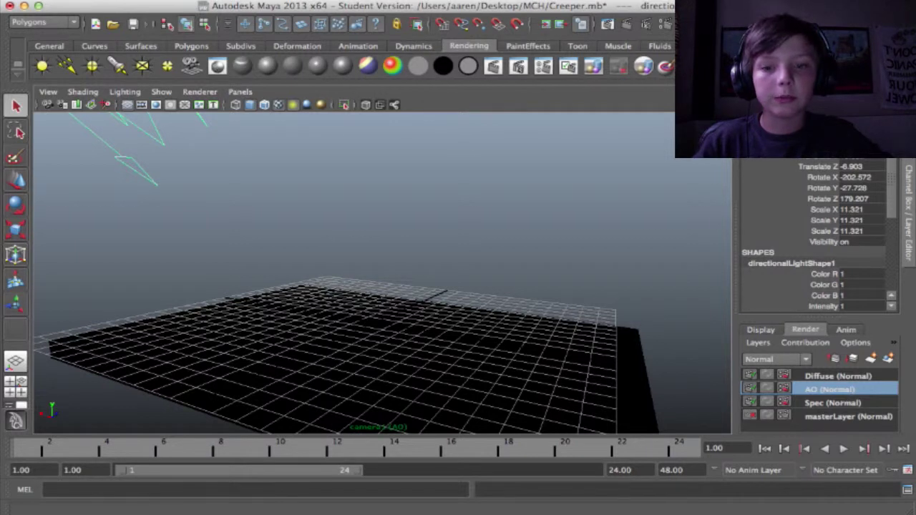
{"action": "mouse_move", "coordinate": [208, 501]}
{"action": "left_click", "coordinate": [59, 494]}
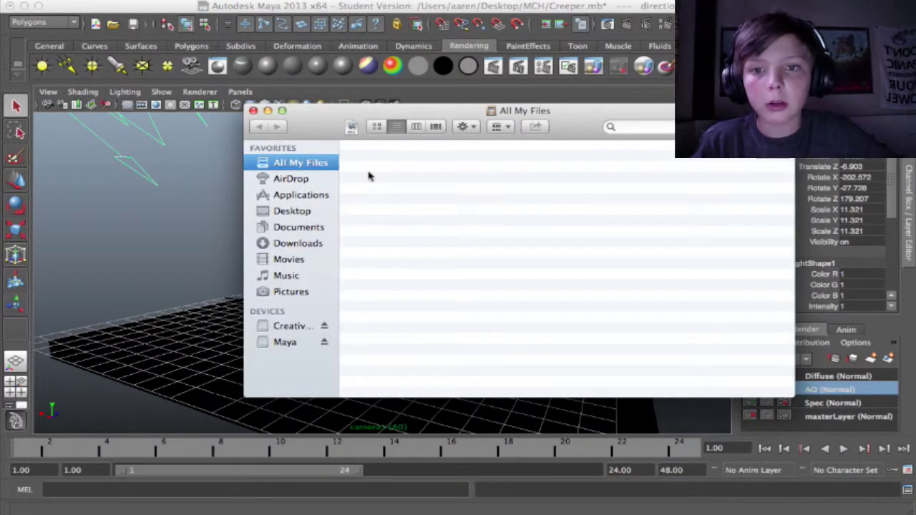
Step: Go to Desktop > MCH > CREPPER and Quick Look the Diffuse.png render
{"action": "left_click", "coordinate": [293, 211]}
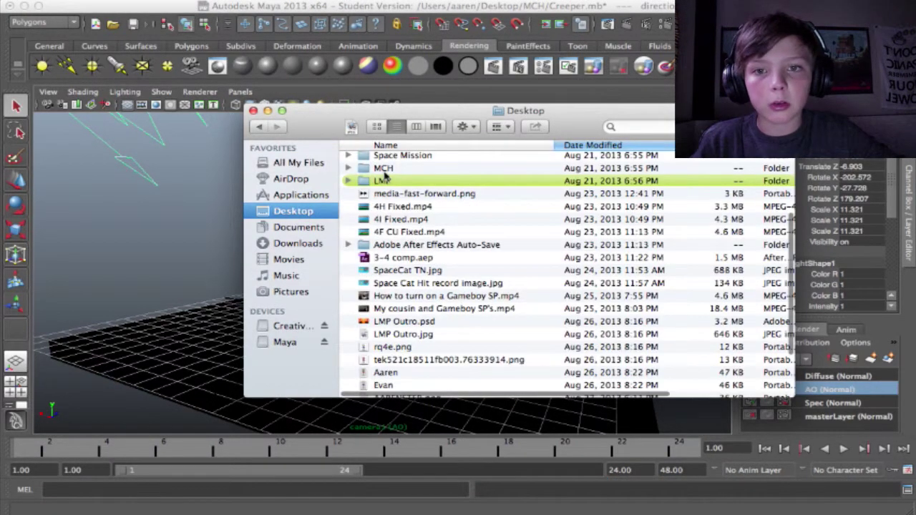
{"action": "double_click", "coordinate": [386, 172]}
{"action": "double_click", "coordinate": [403, 184]}
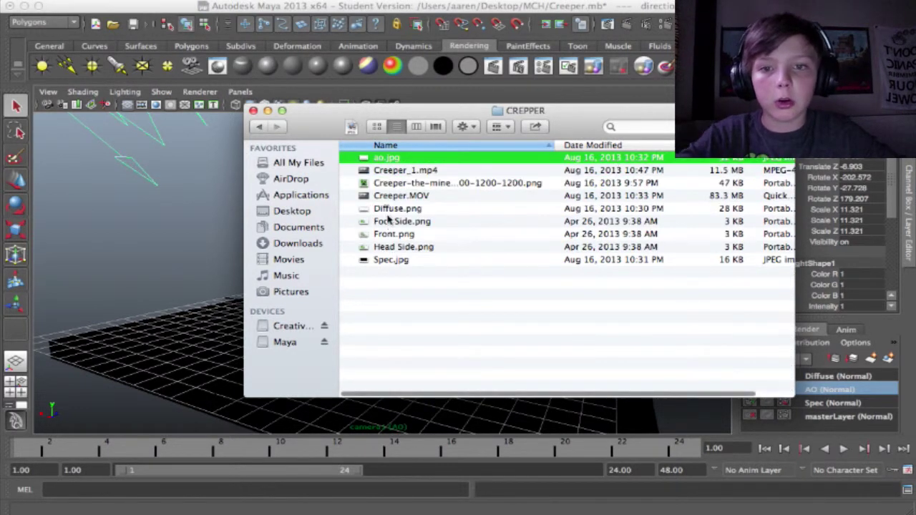
{"action": "left_click", "coordinate": [388, 208]}
{"action": "key", "text": "space"}
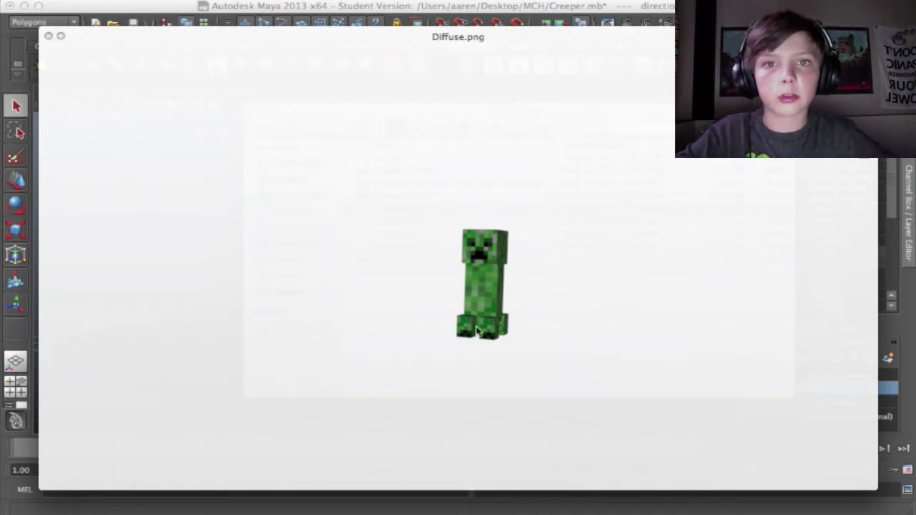
{"action": "key", "text": "space"}
Step: Quick Look the Spec.jpg and ao.jpg renders, then deselect the file
{"action": "left_click", "coordinate": [388, 262]}
{"action": "key", "text": "space"}
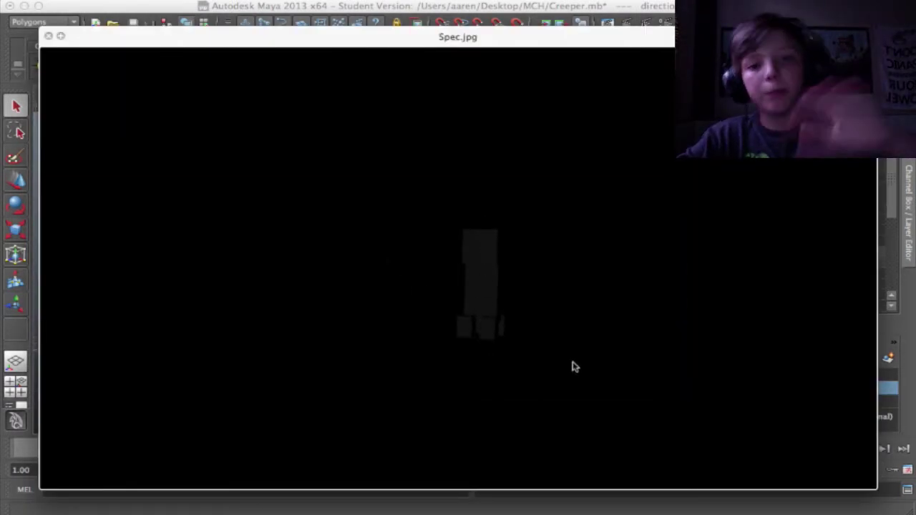
{"action": "key", "text": "space"}
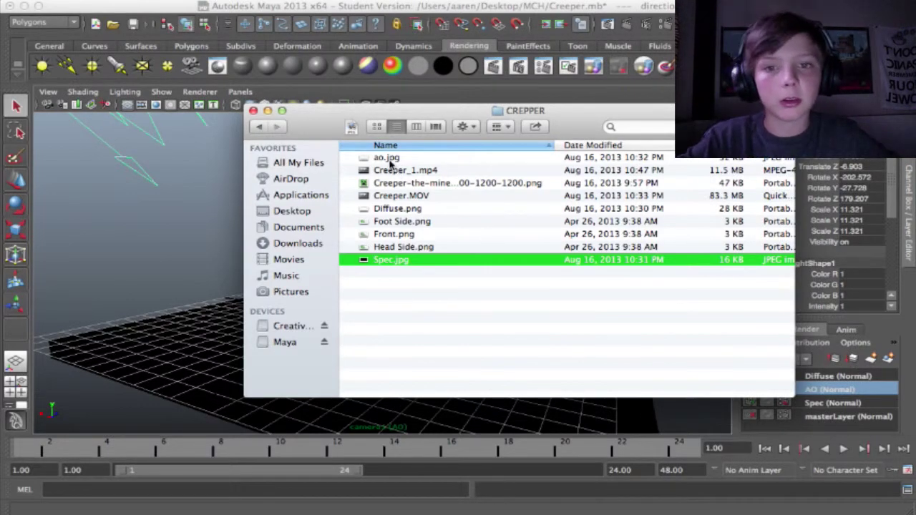
{"action": "left_click", "coordinate": [390, 160]}
{"action": "key", "text": "space"}
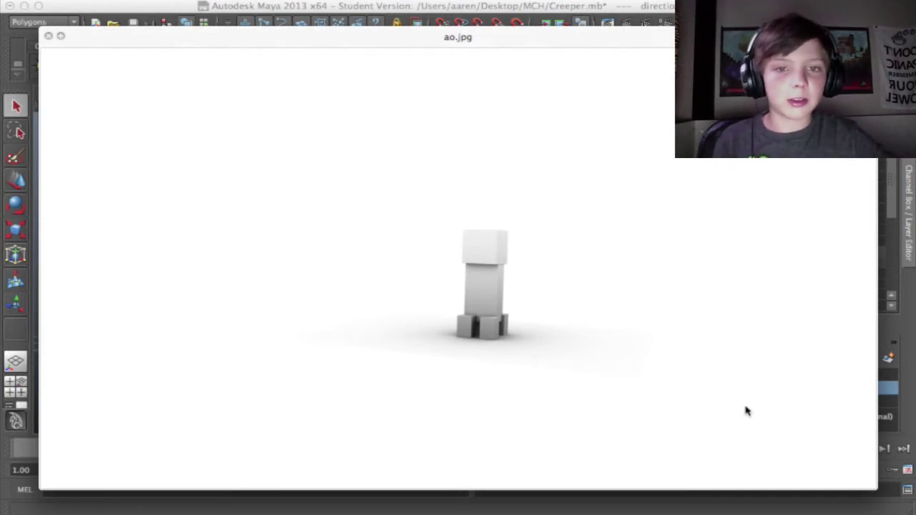
{"action": "key", "text": "space"}
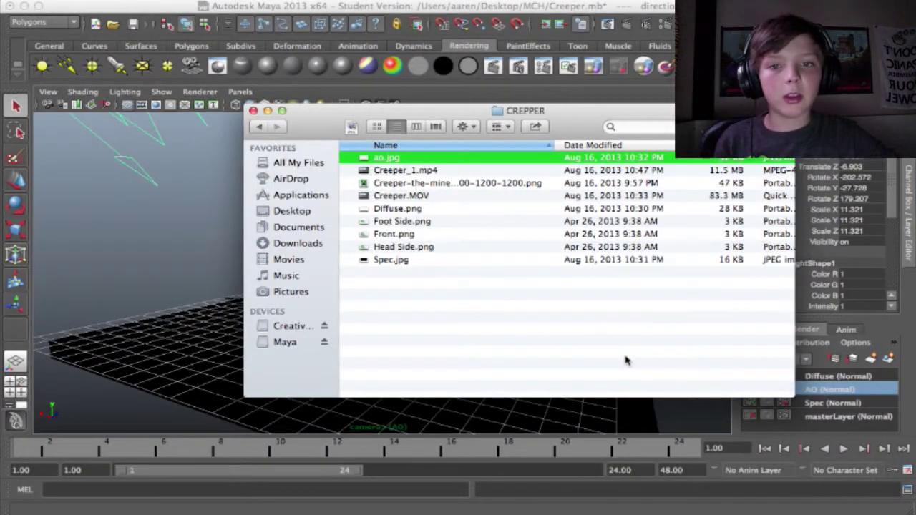
{"action": "left_click", "coordinate": [626, 360]}
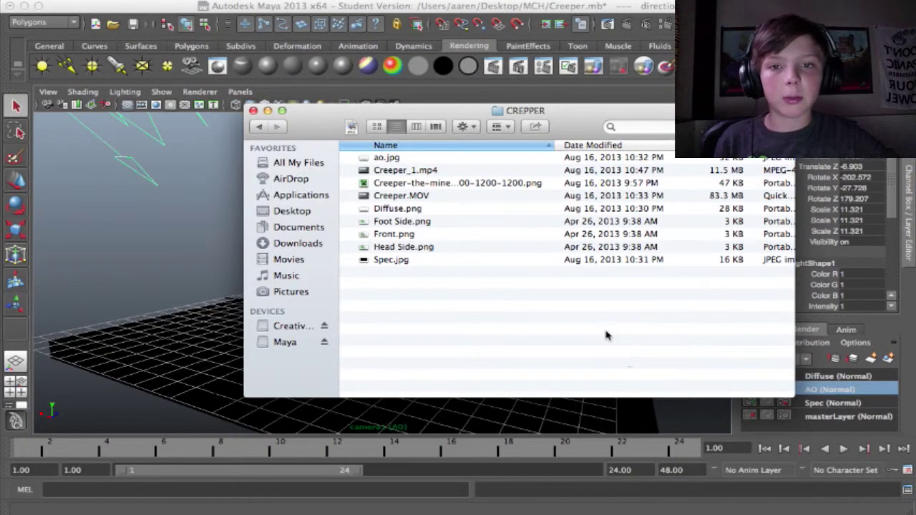
Step: Quick Look Creeper_1.mp4 to play the street-footage composite with sound muted
{"action": "left_click", "coordinate": [419, 170]}
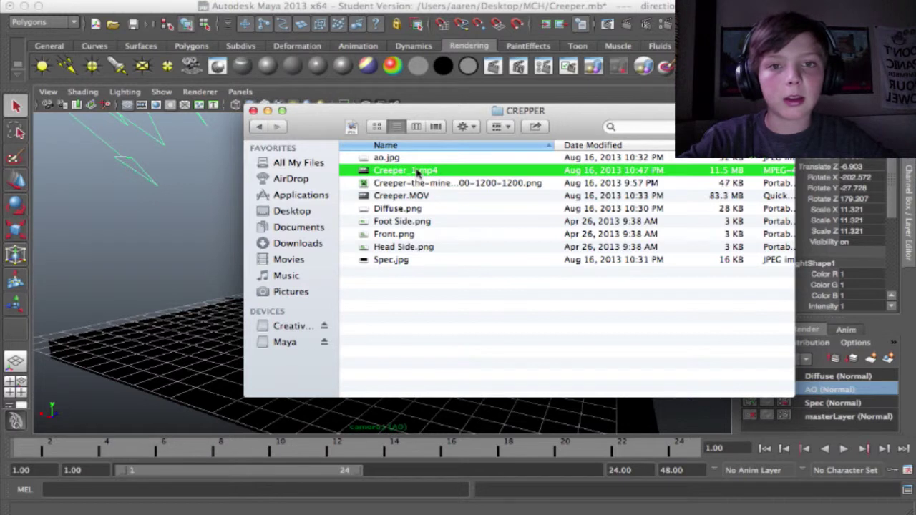
{"action": "key", "text": "space"}
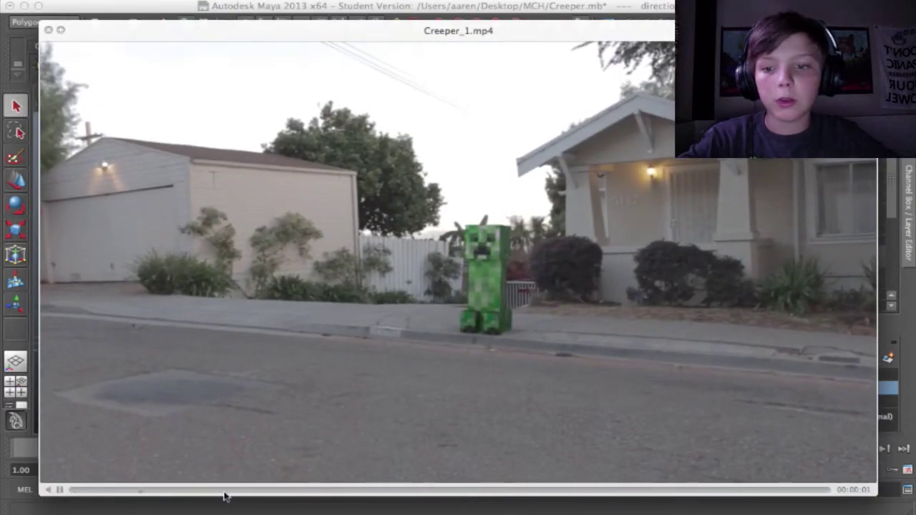
{"action": "key", "text": "XF86AudioMute"}
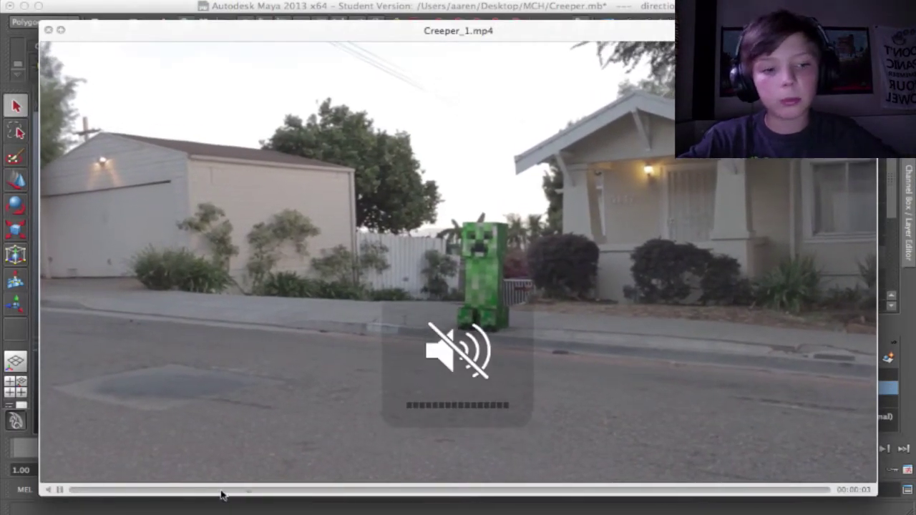